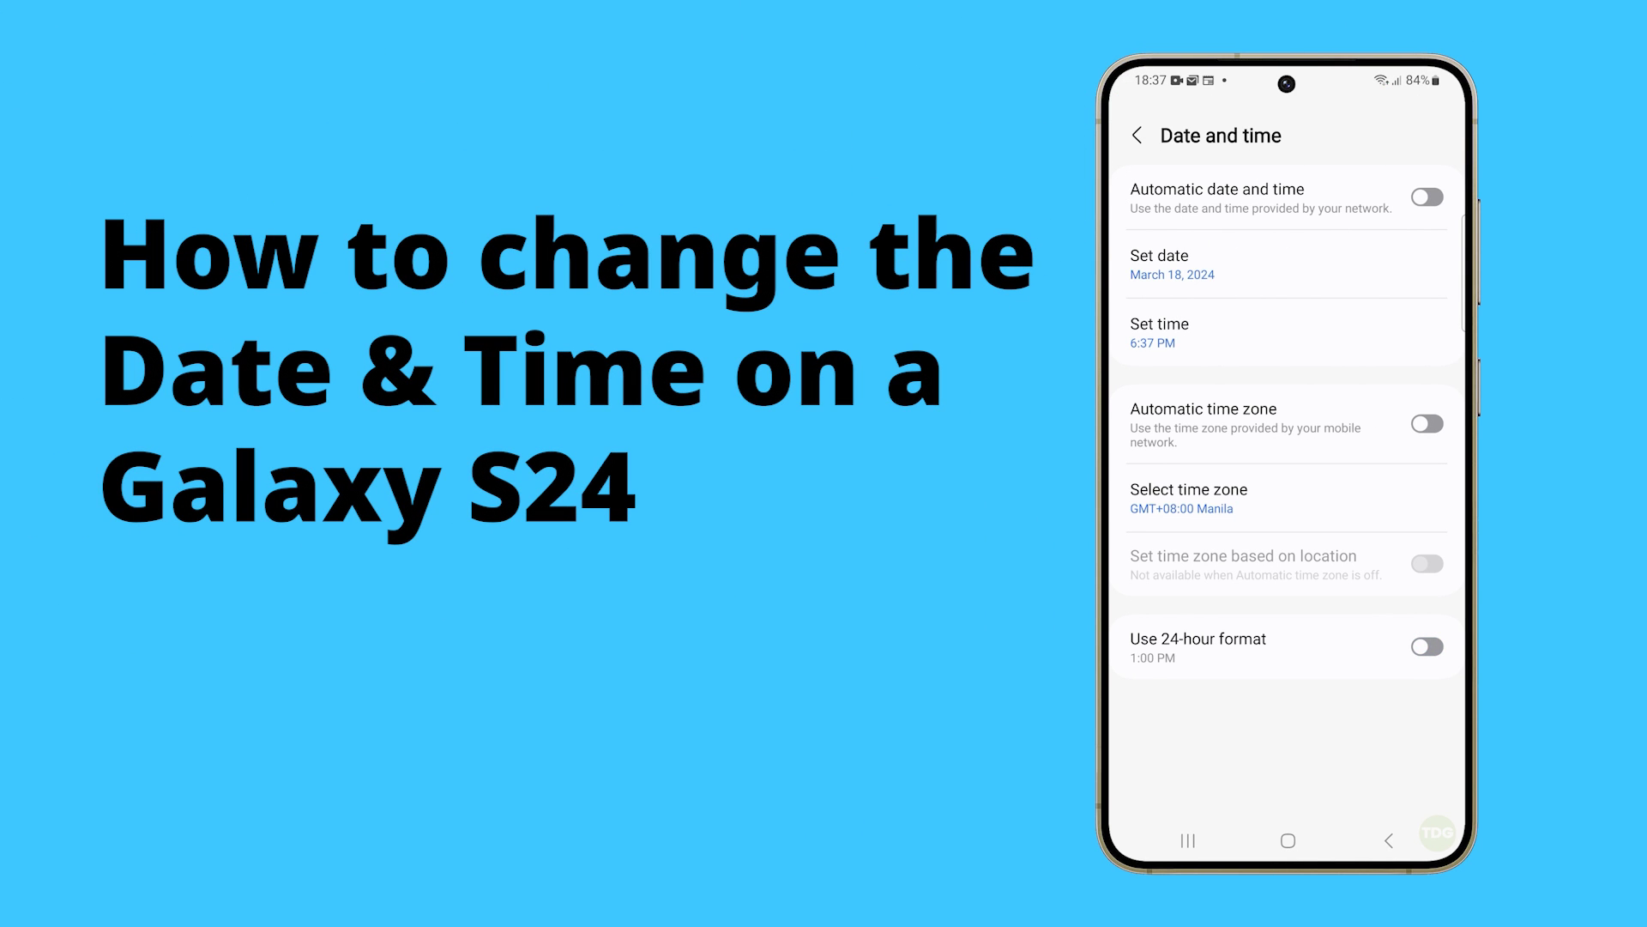
Set the date to March 17, 2024, then close all recent apps.
click(1274, 264)
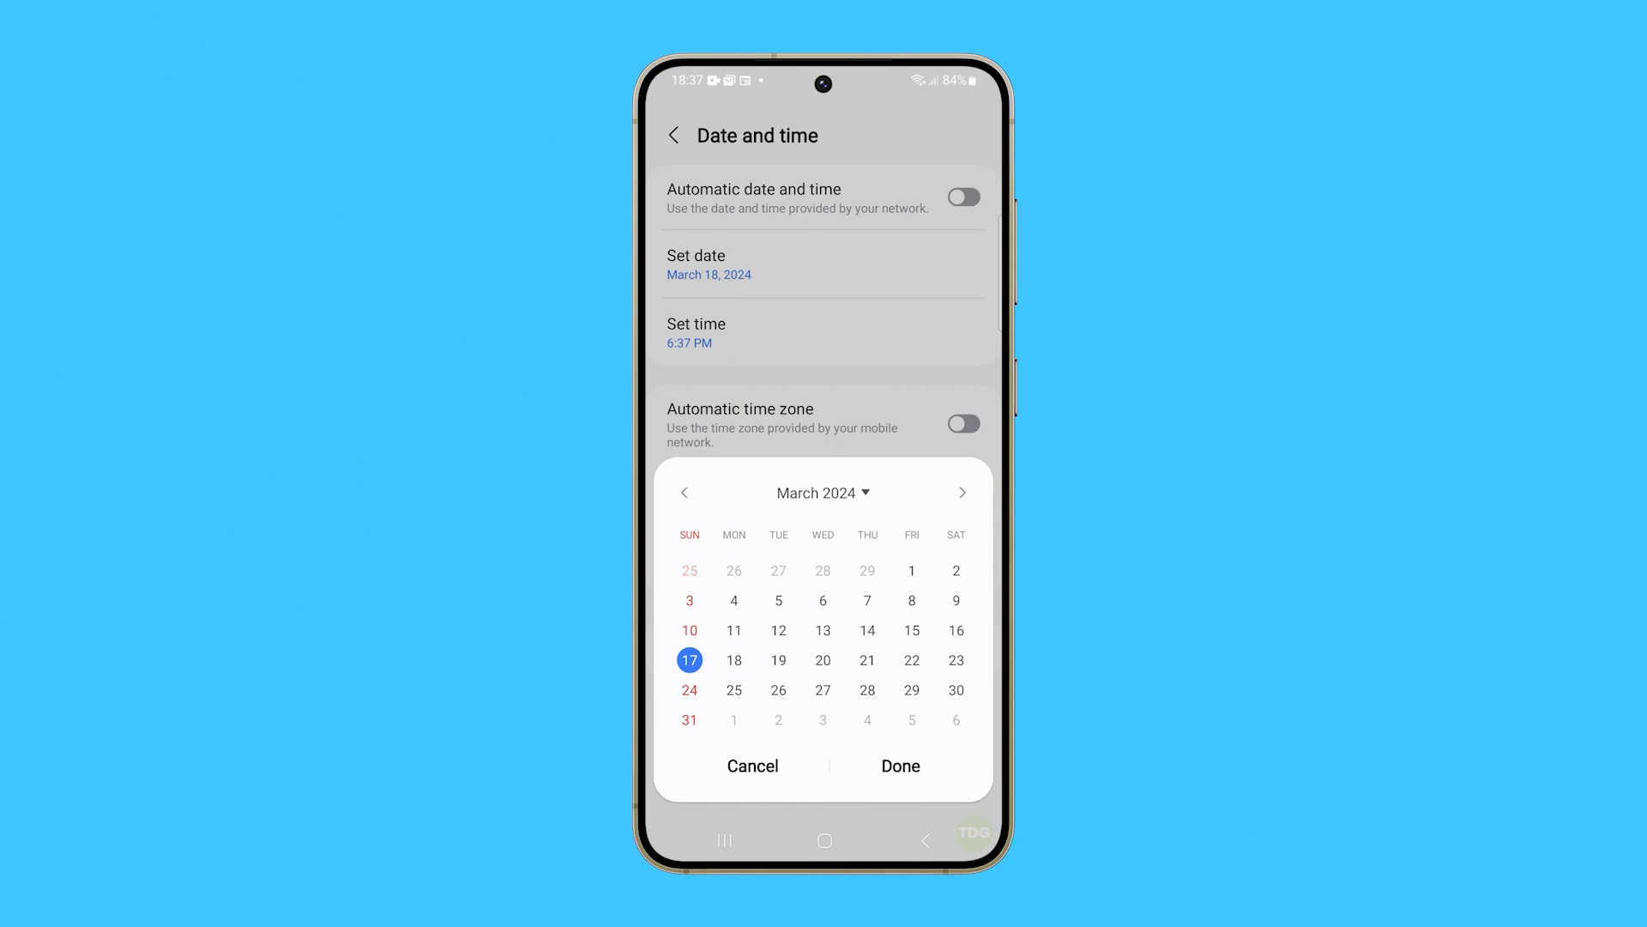
click(901, 766)
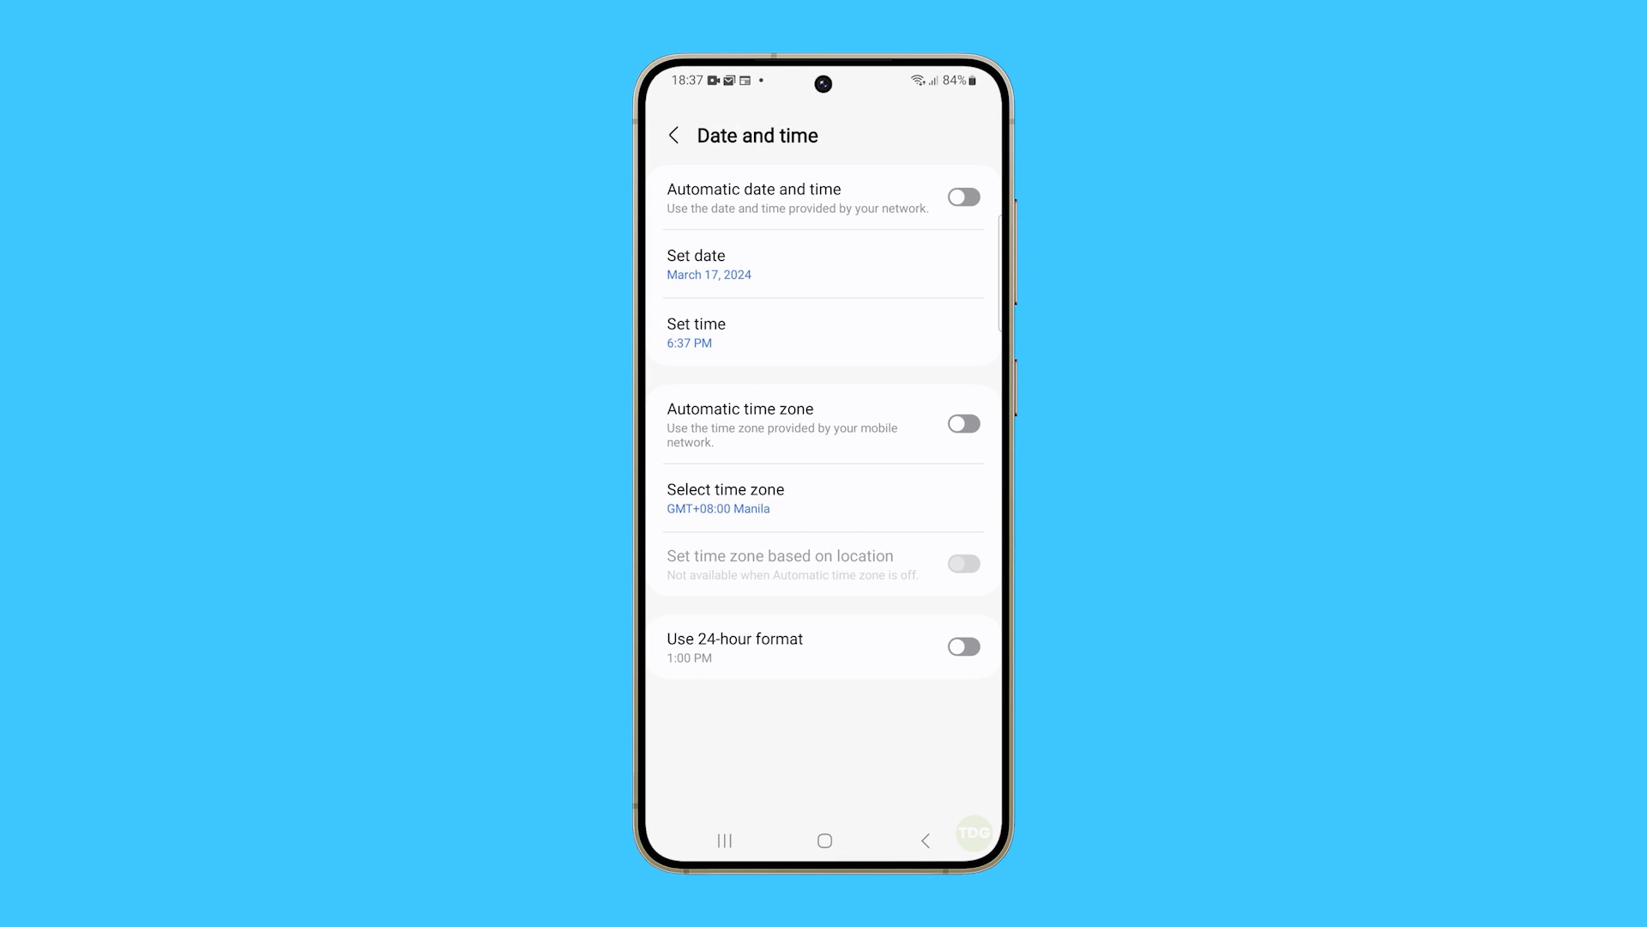
click(725, 841)
click(825, 686)
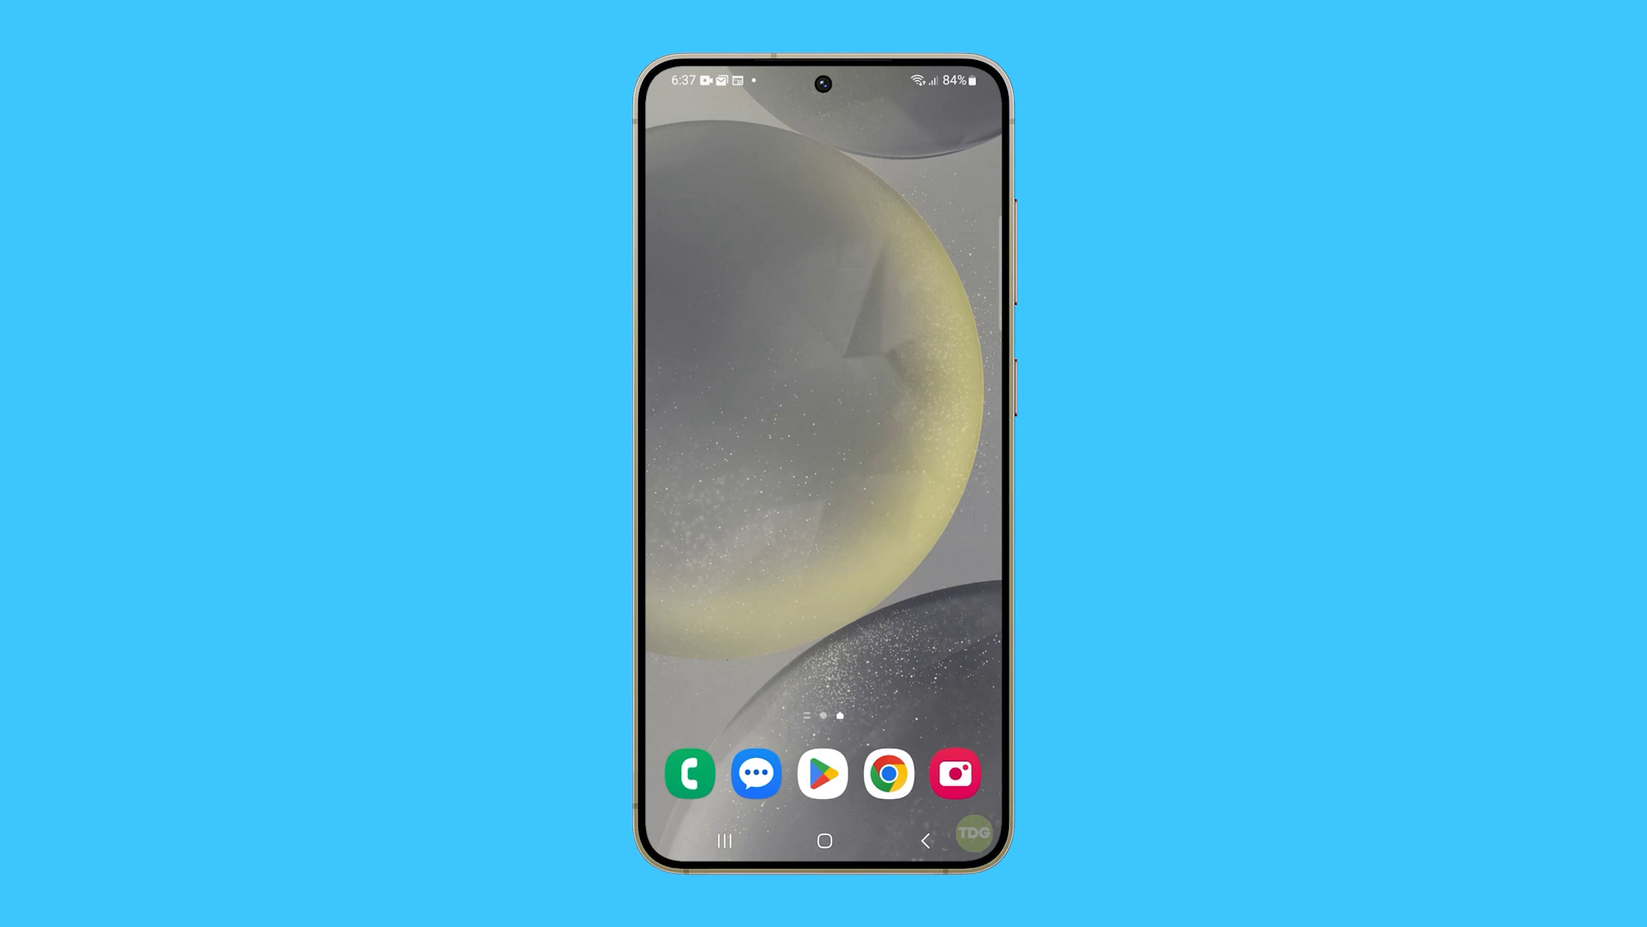
scroll(824, 463, down, 3)
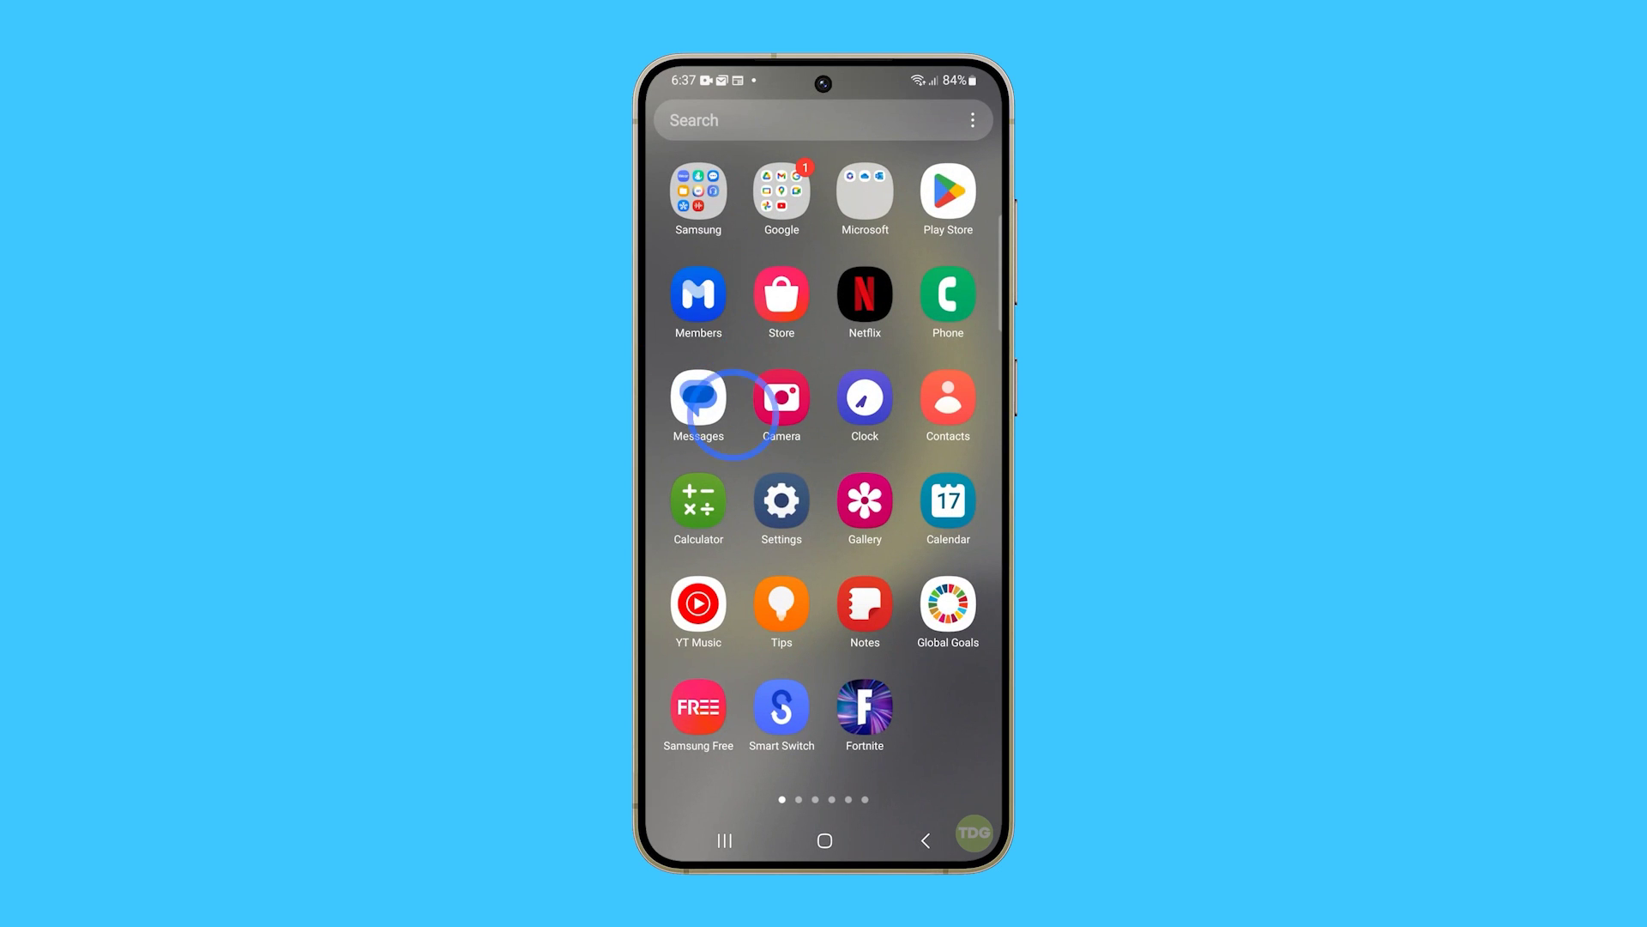
Go to Settings > General management > Date and time.
click(781, 501)
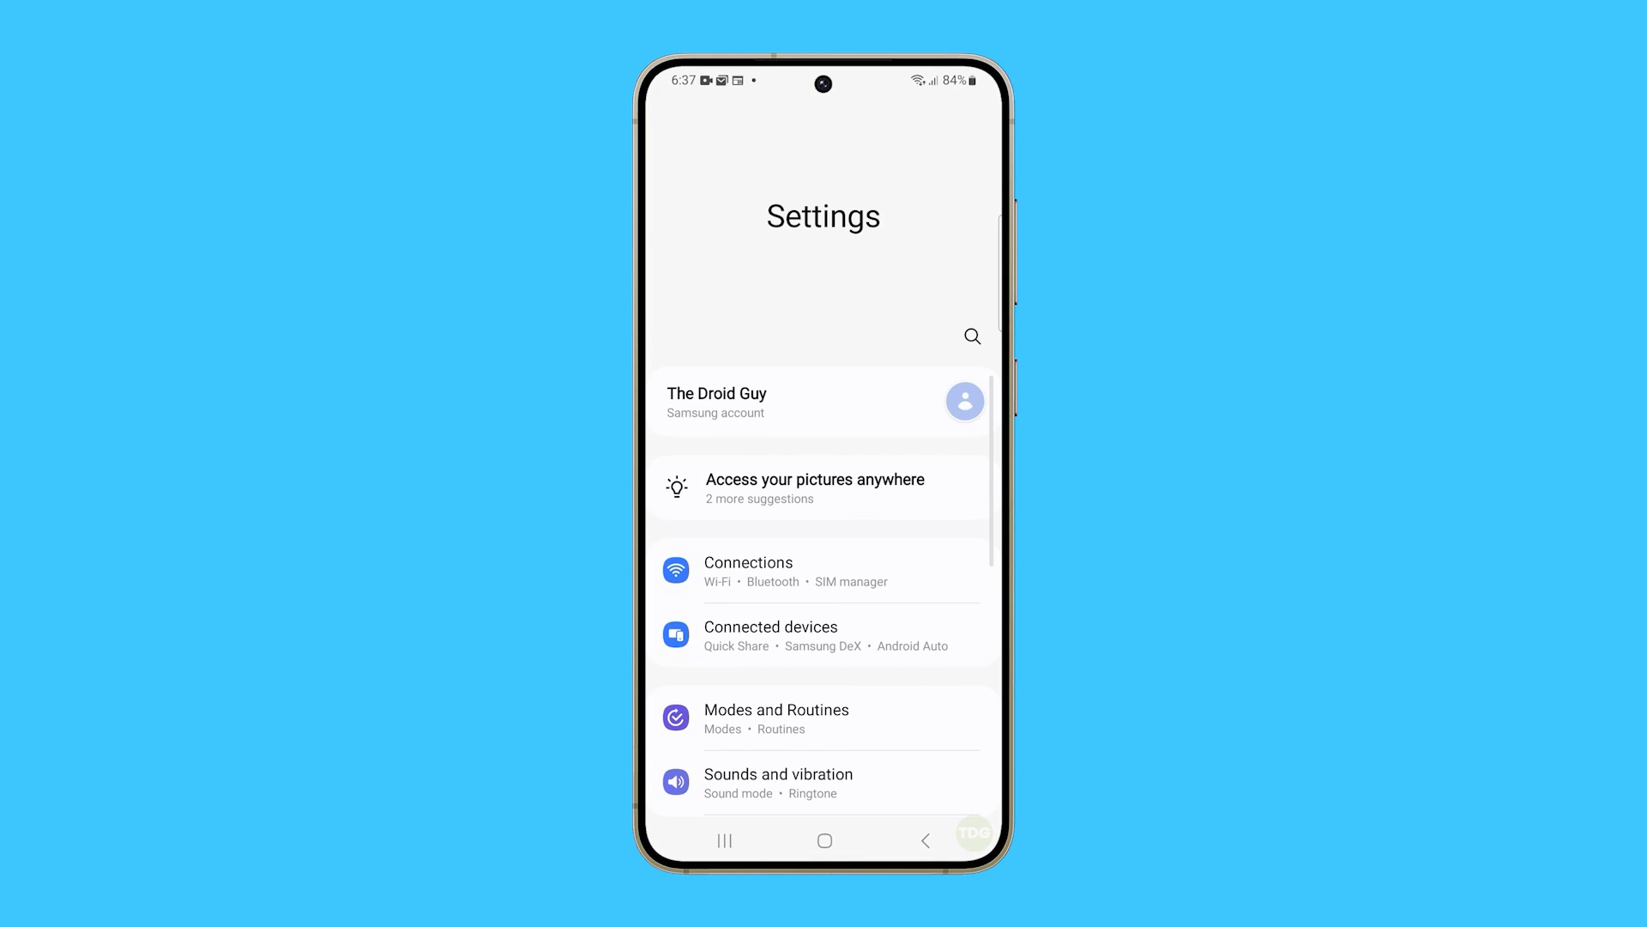
scroll(824, 579, down, 10)
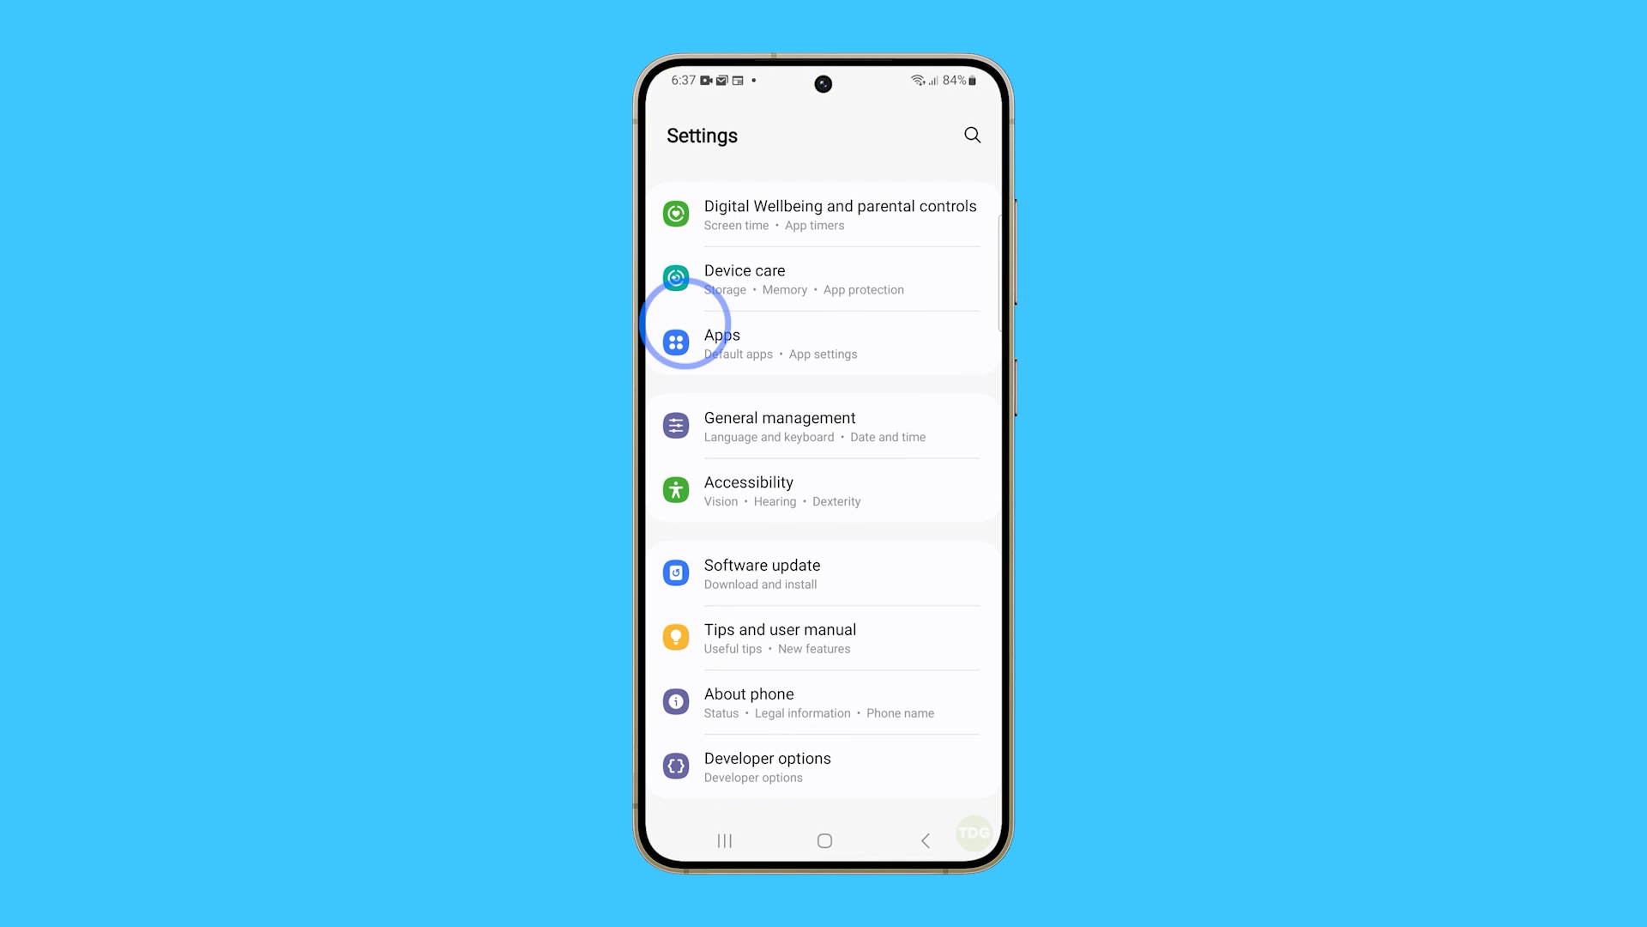
click(781, 425)
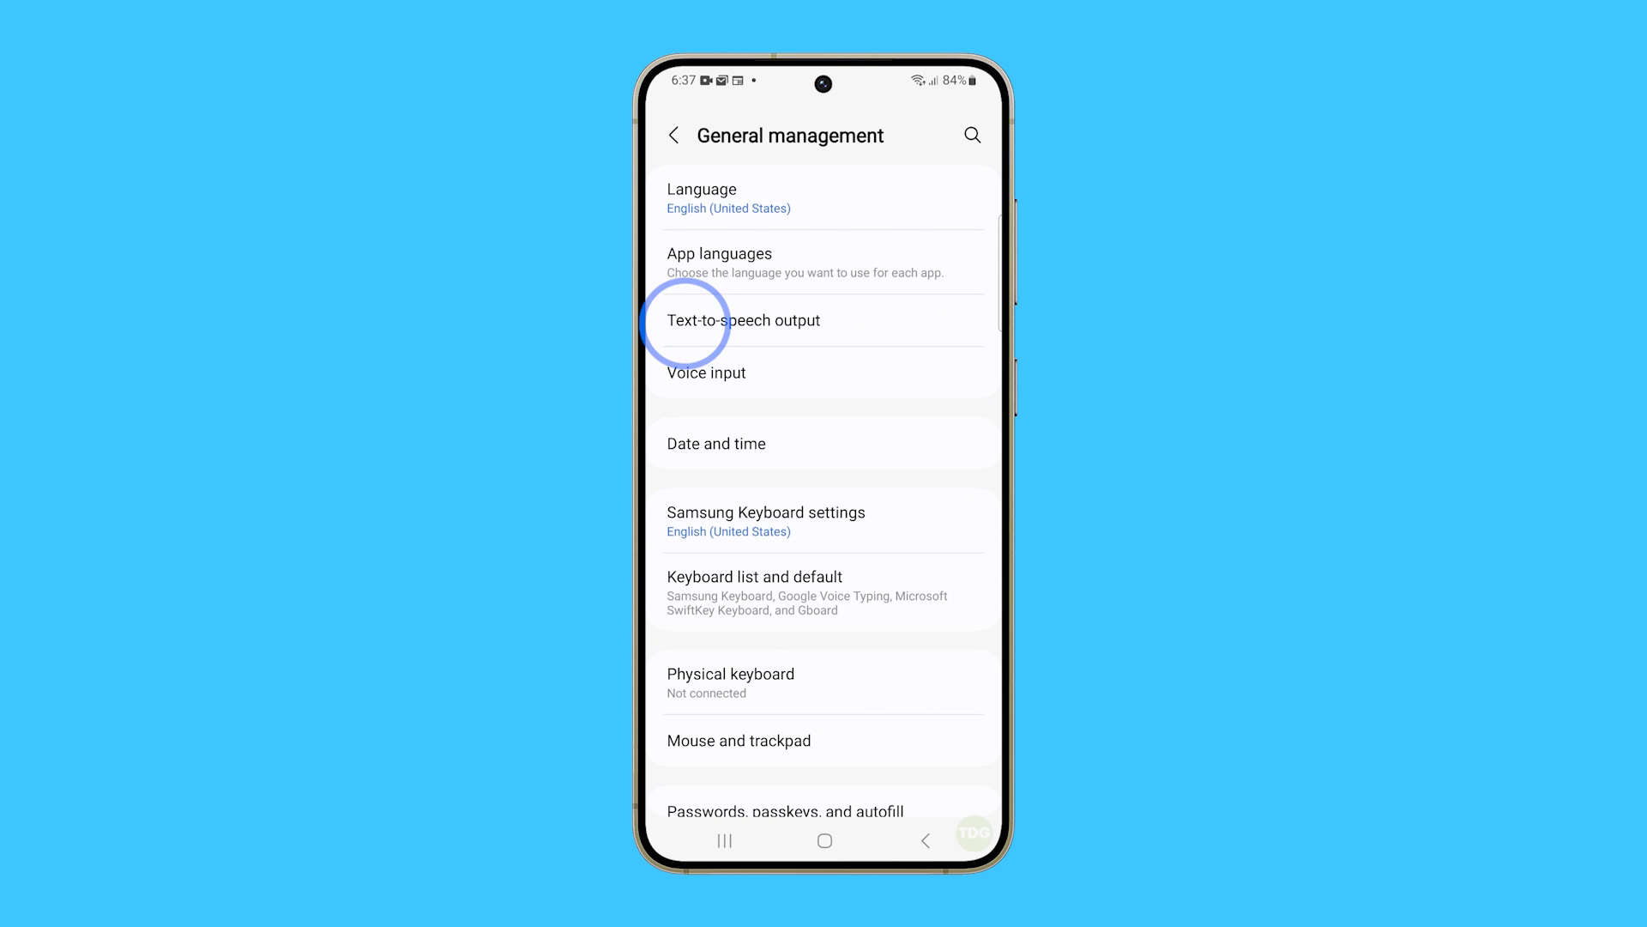
click(716, 443)
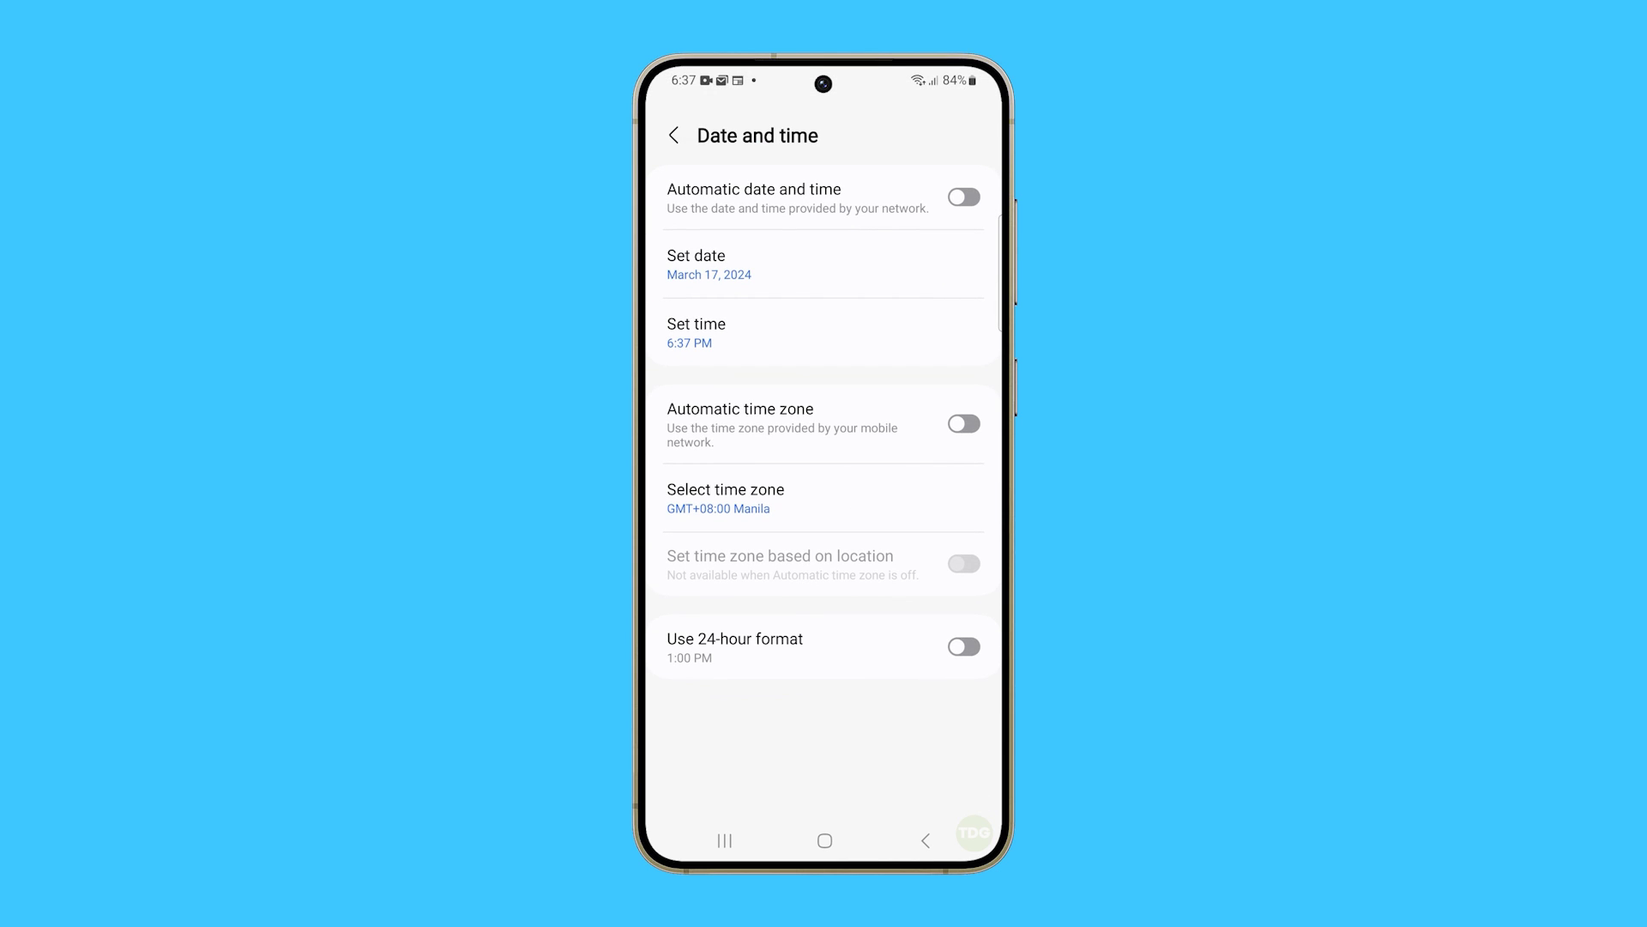
Pick 18 in the Set date calendar to make the date March 18, 2024.
click(687, 263)
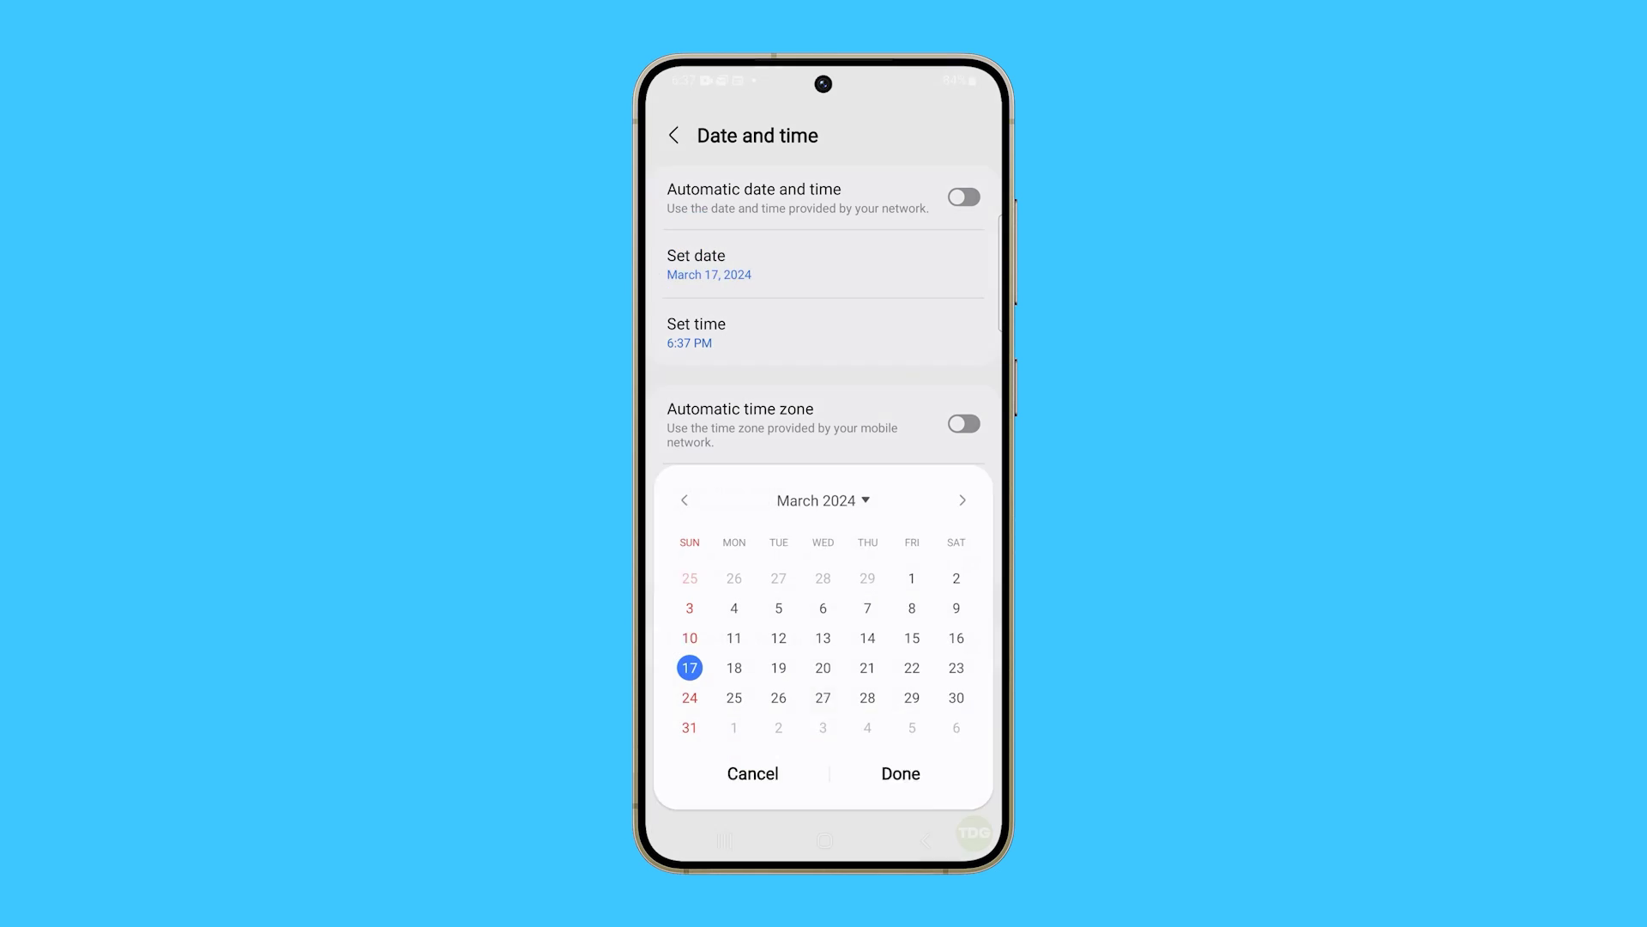
click(734, 658)
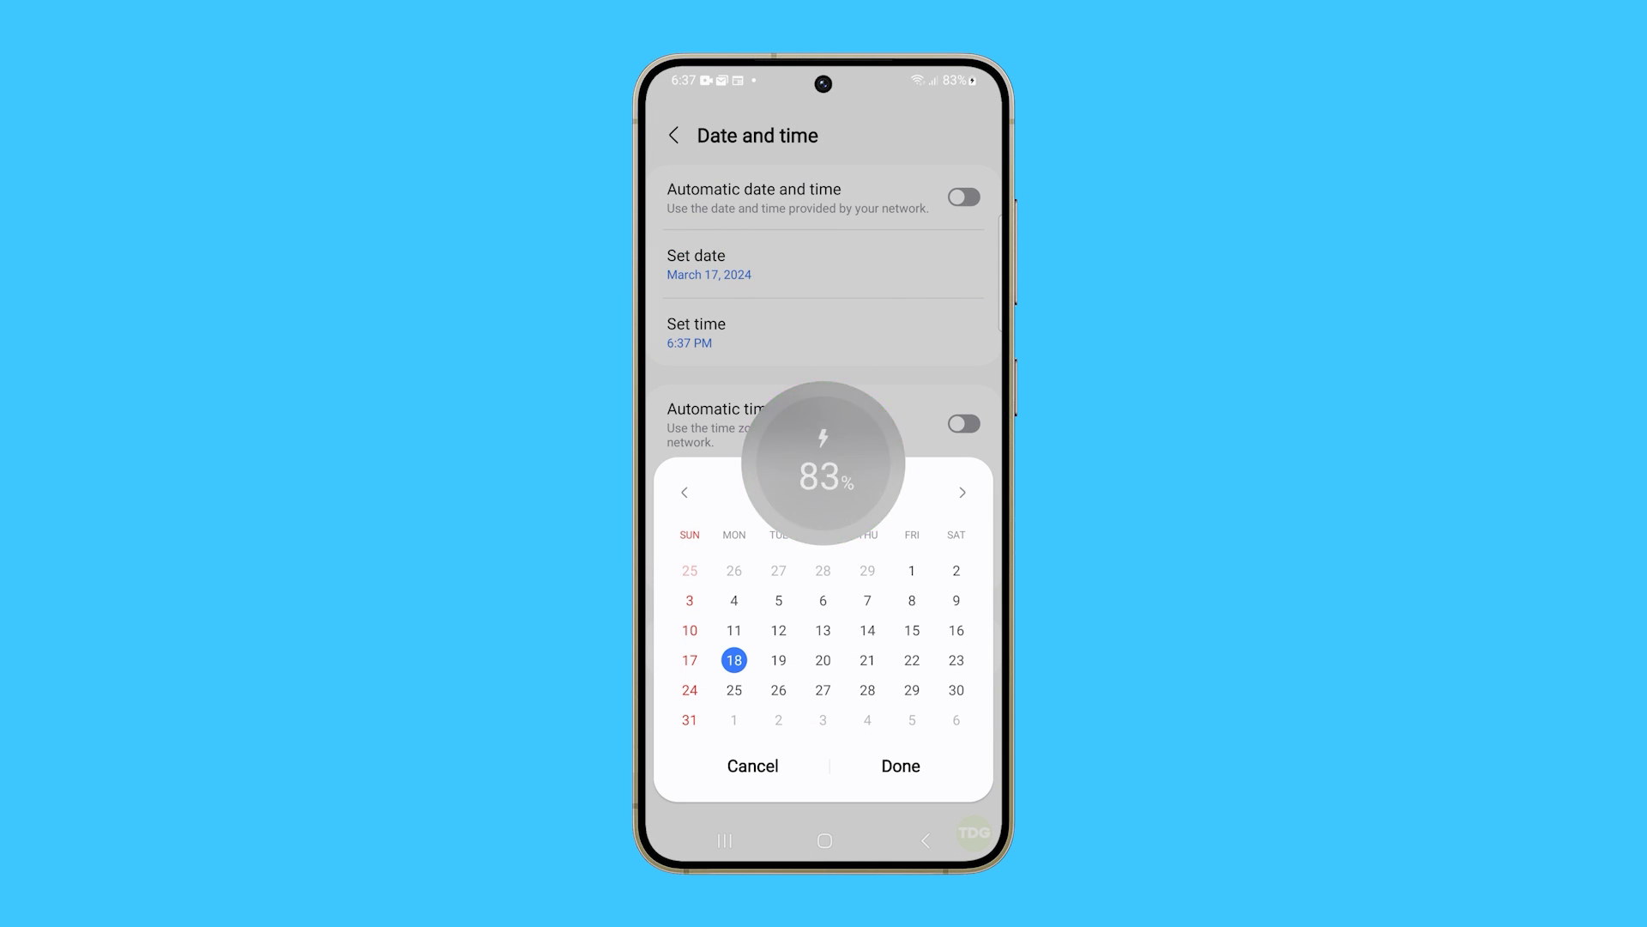
click(901, 766)
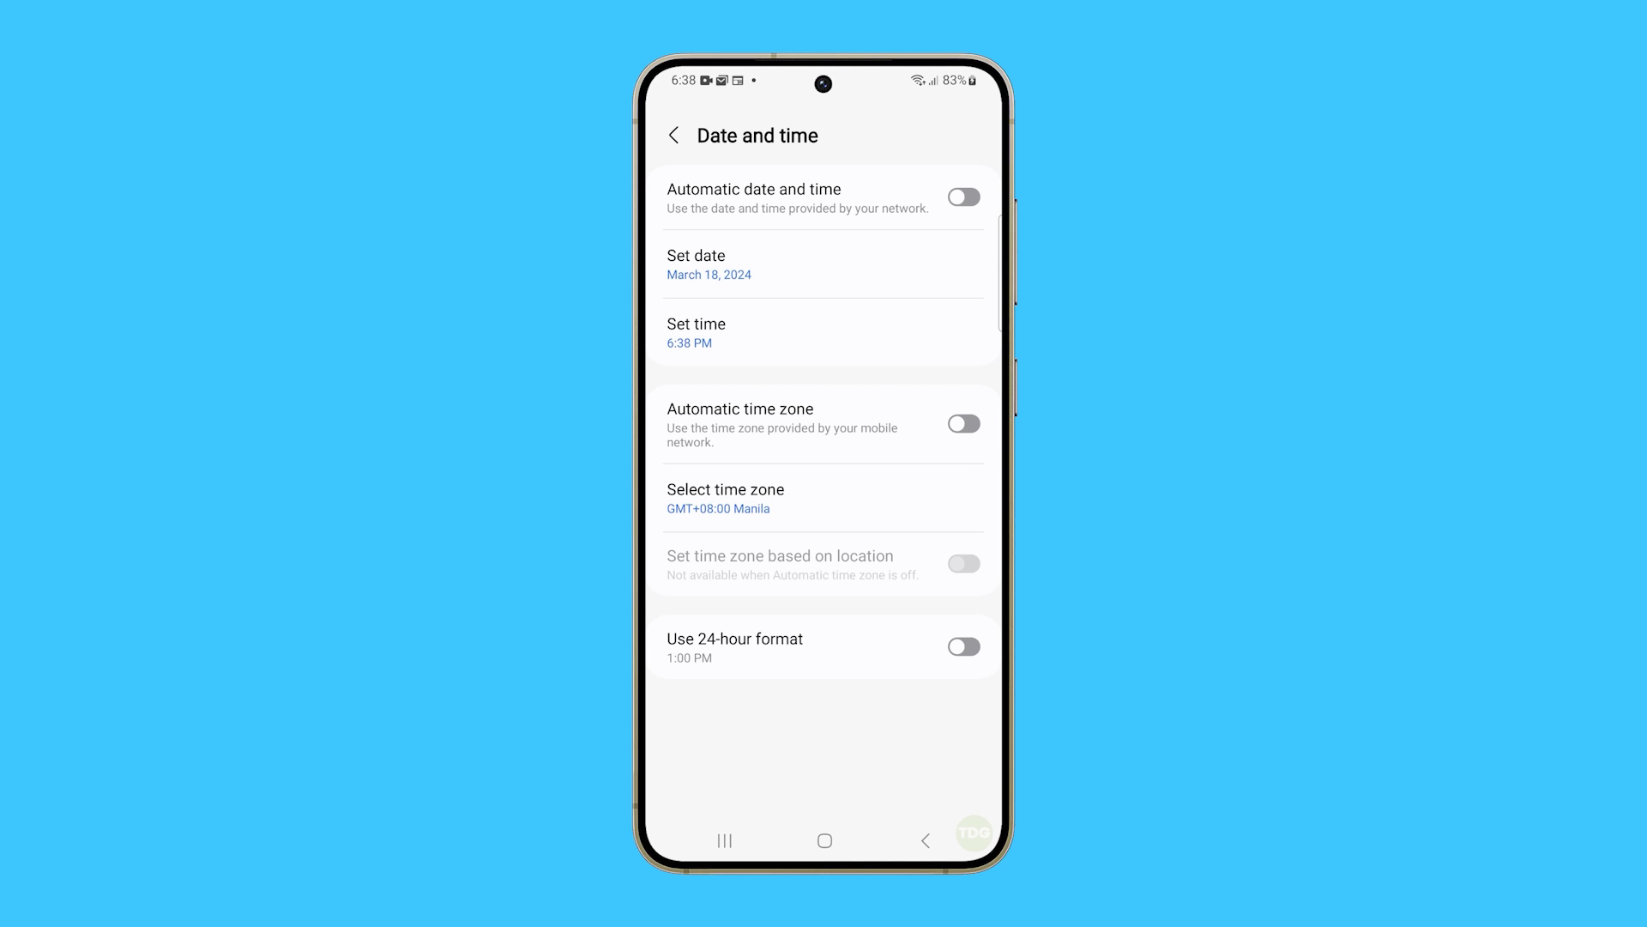
Switch on Automatic date and time and Automatic time zone, then go back to General management.
click(963, 196)
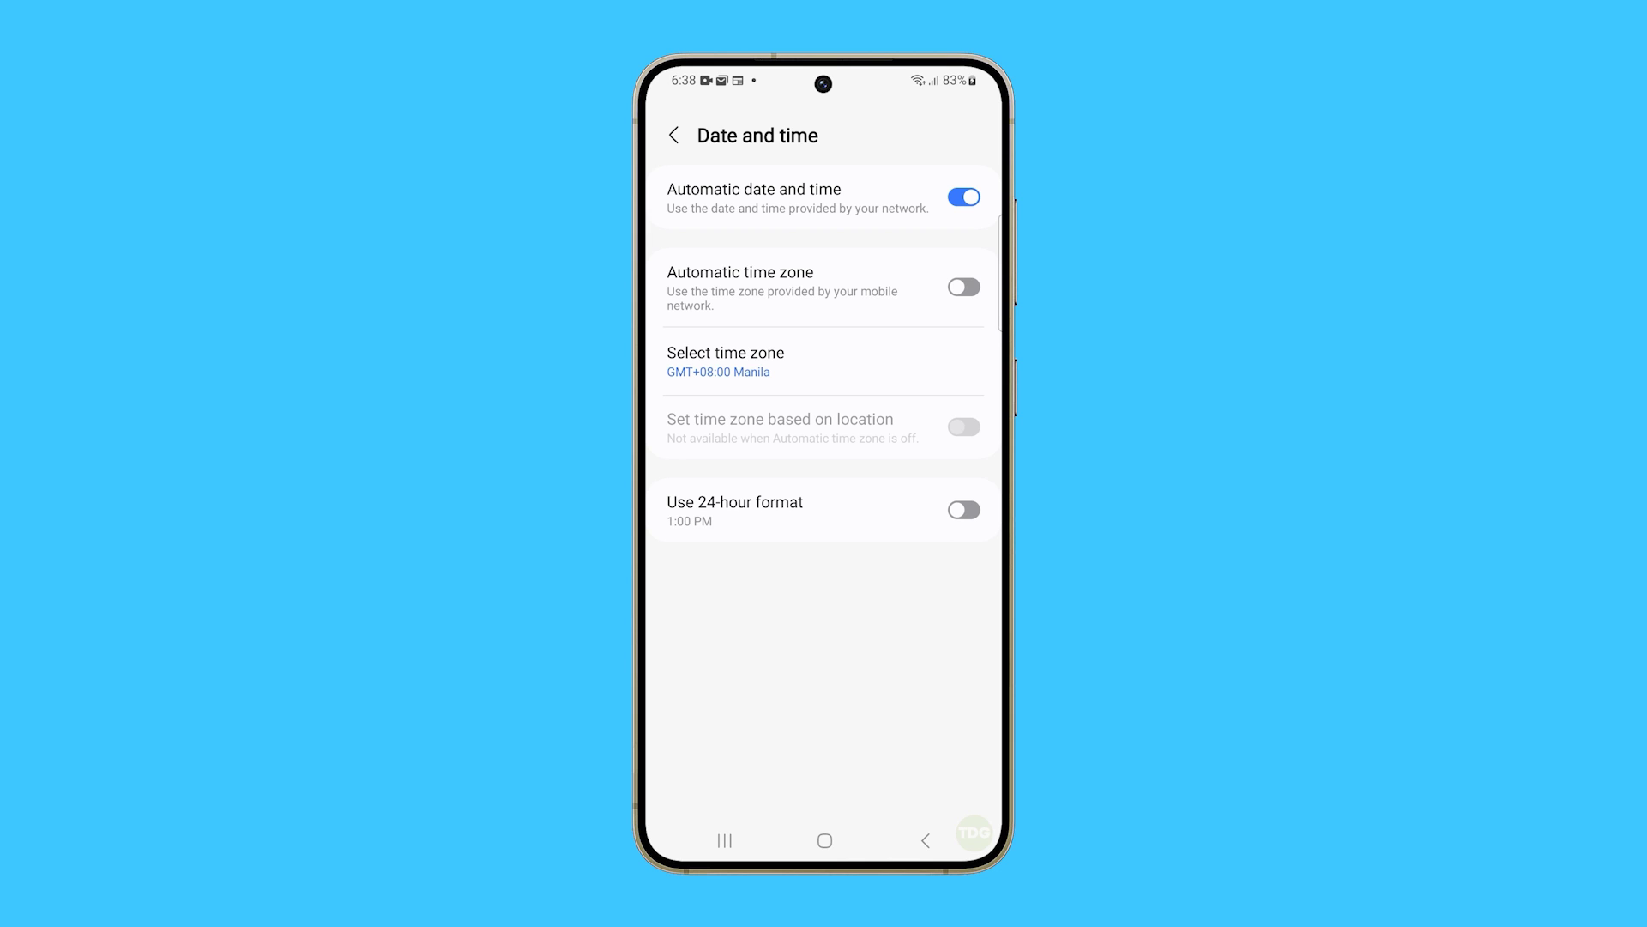
click(962, 287)
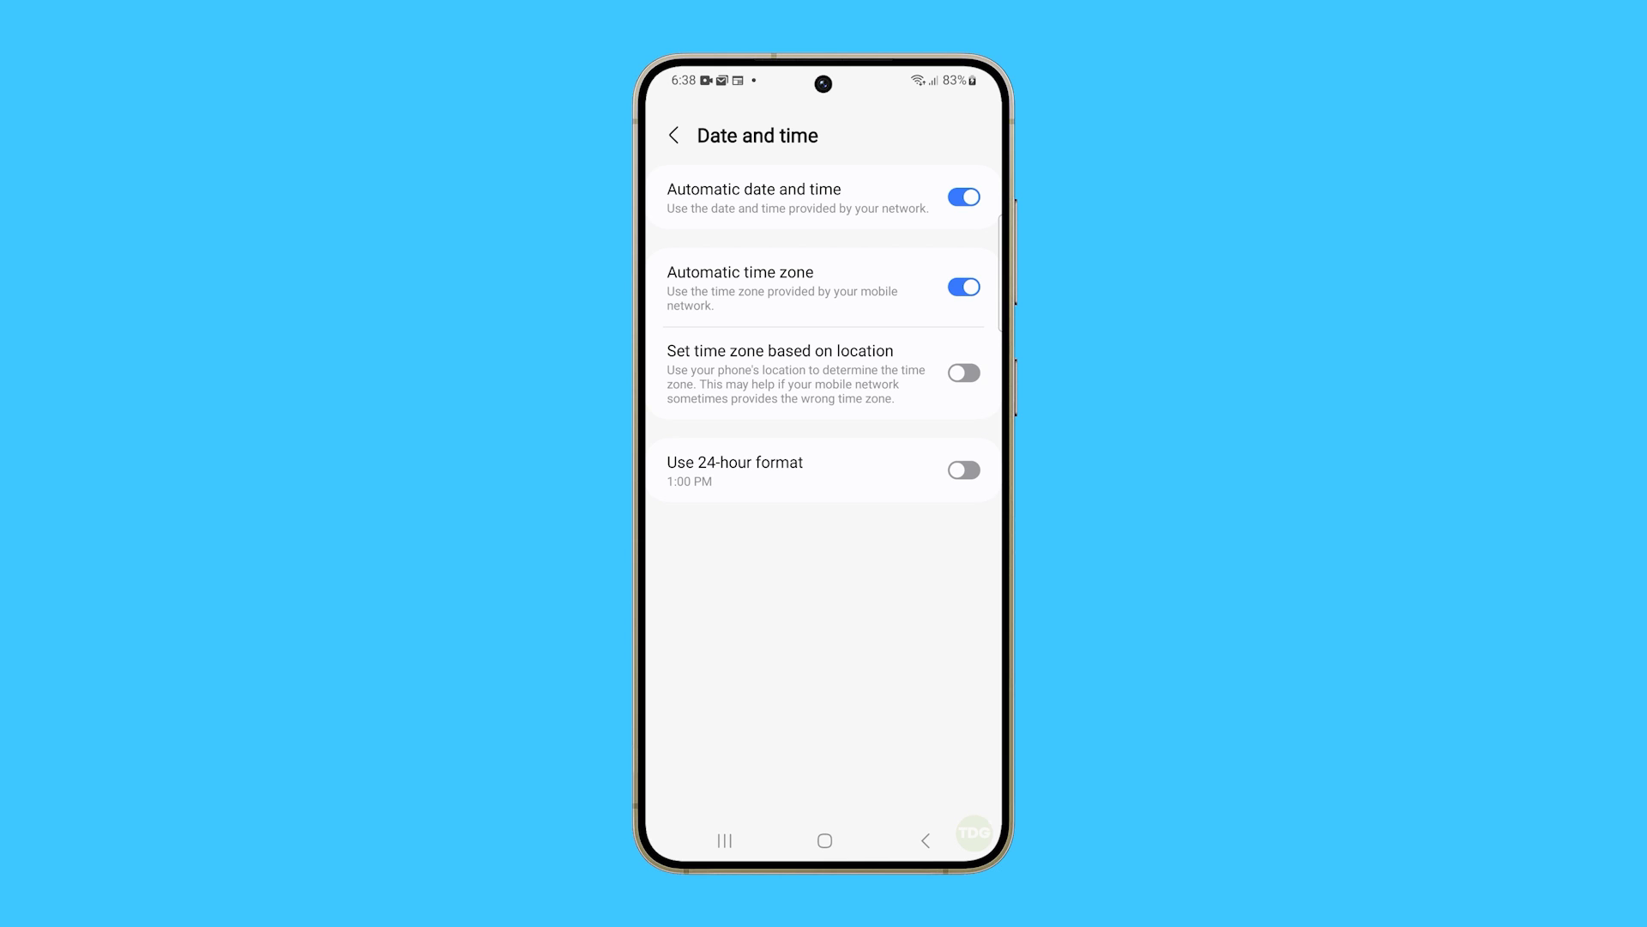
click(674, 136)
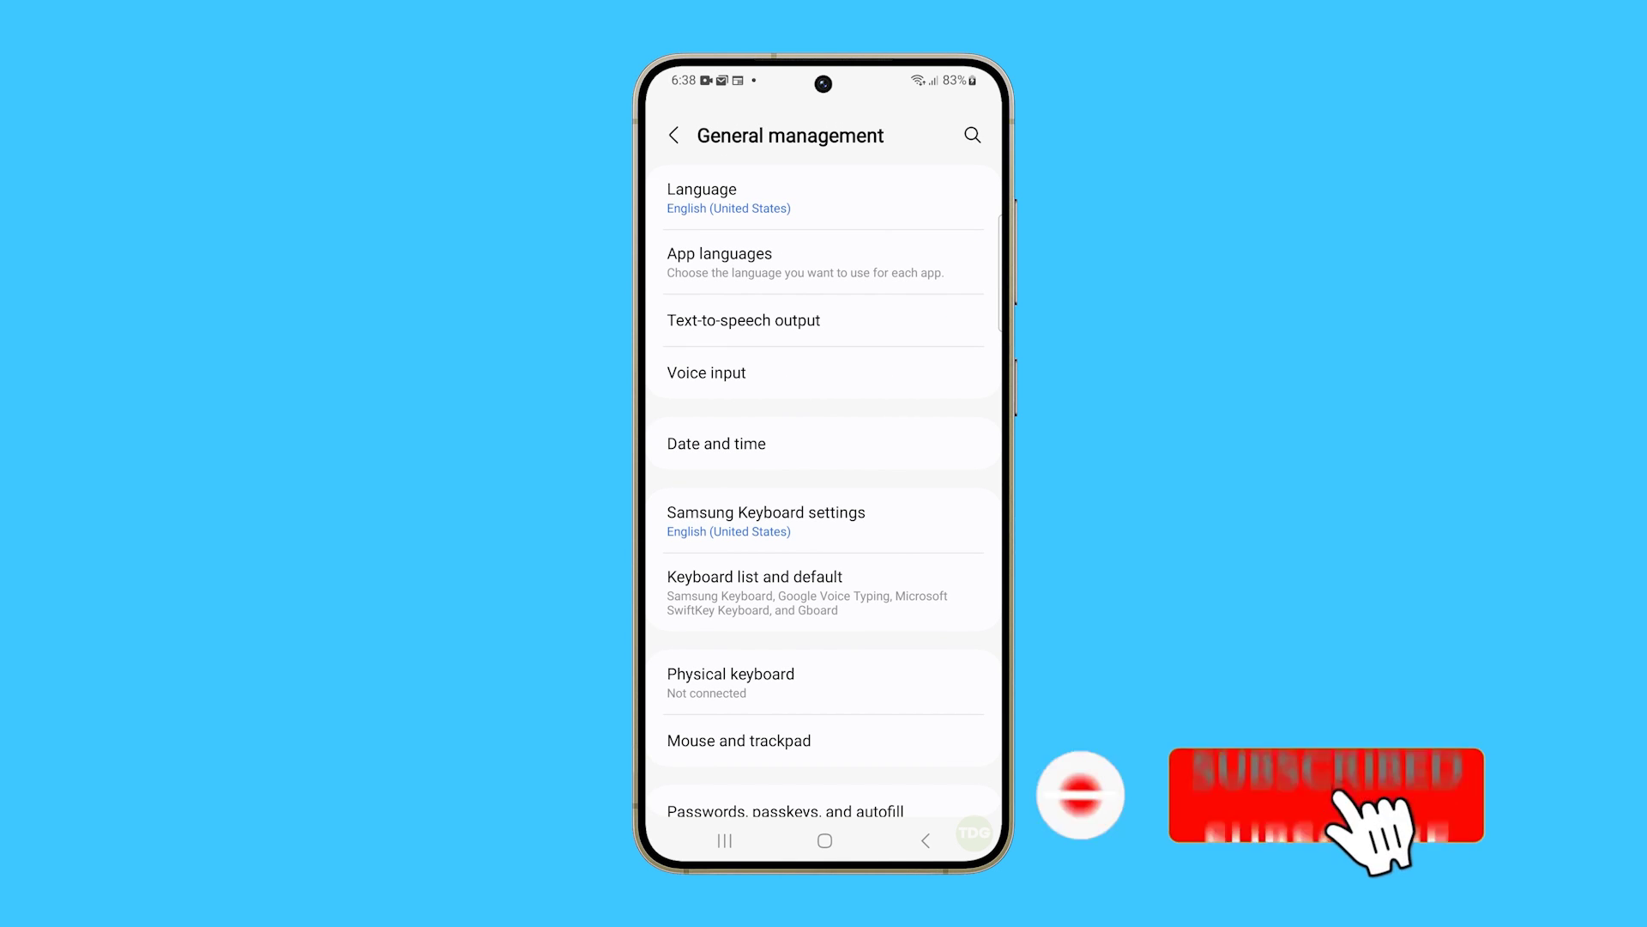